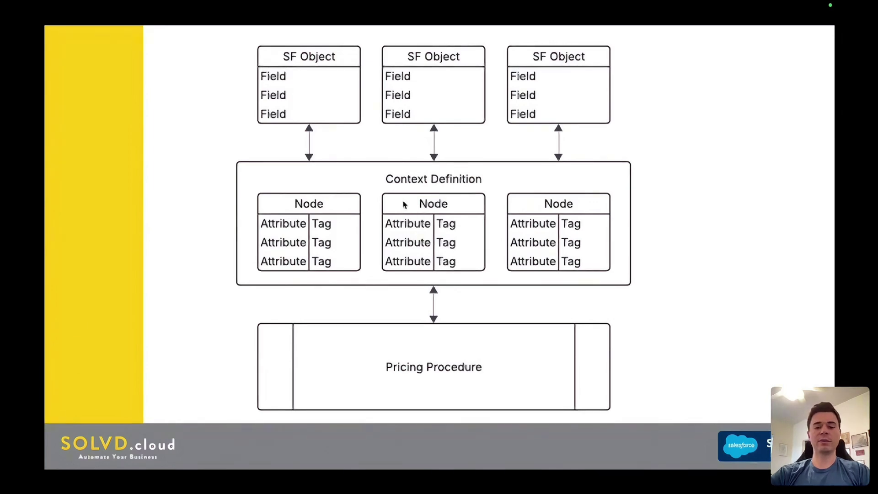
Step: Advance the slides to 'How to make changes to the Context Definition', then switch to the Salesforce window
{"action": "key", "text": "Right"}
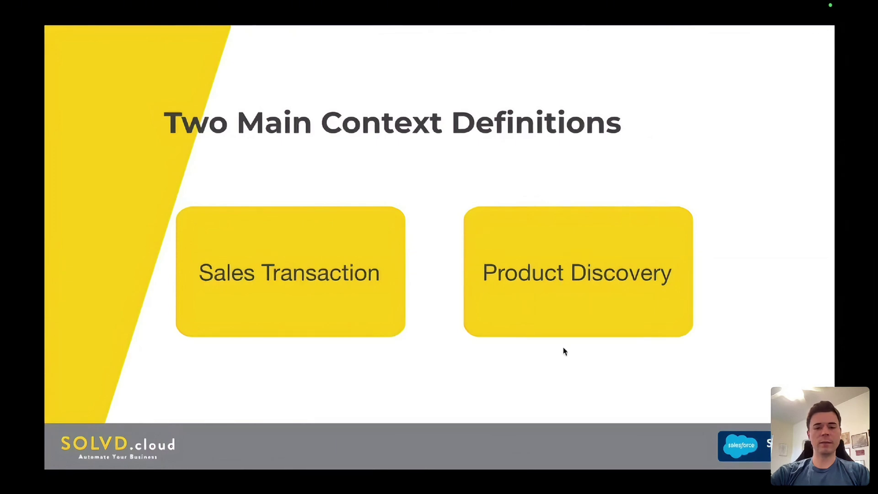
{"action": "key", "text": "Right"}
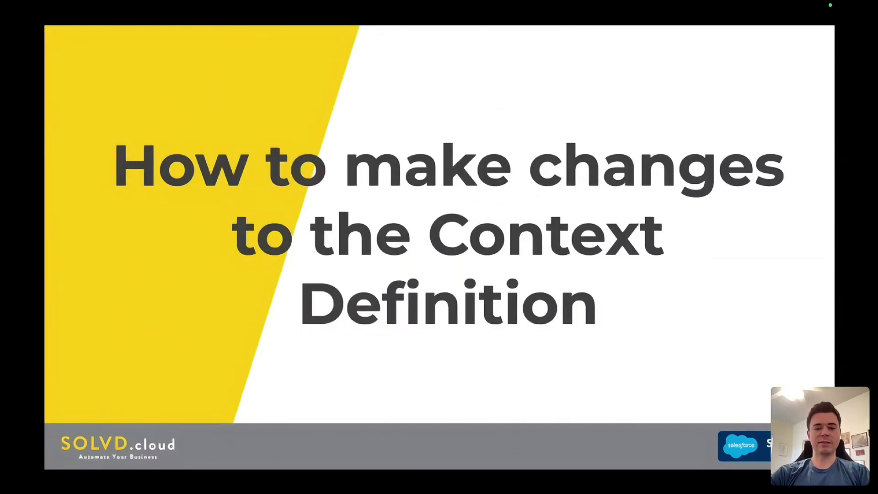
{"action": "key", "text": "ctrl+Left"}
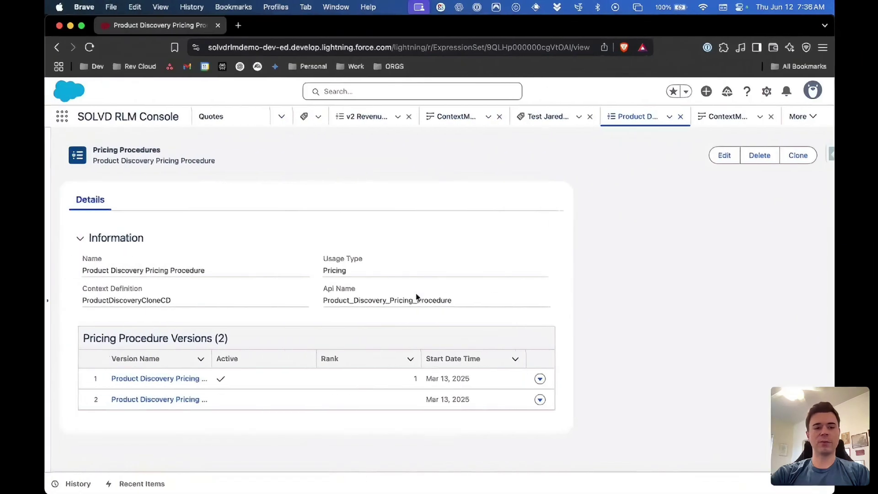
Step: Open Setup's Context Definitions page via Quick Find 'contex' and show the sales transaction definition's actions
{"action": "left_click", "coordinate": [766, 91]}
{"action": "left_click", "coordinate": [695, 141]}
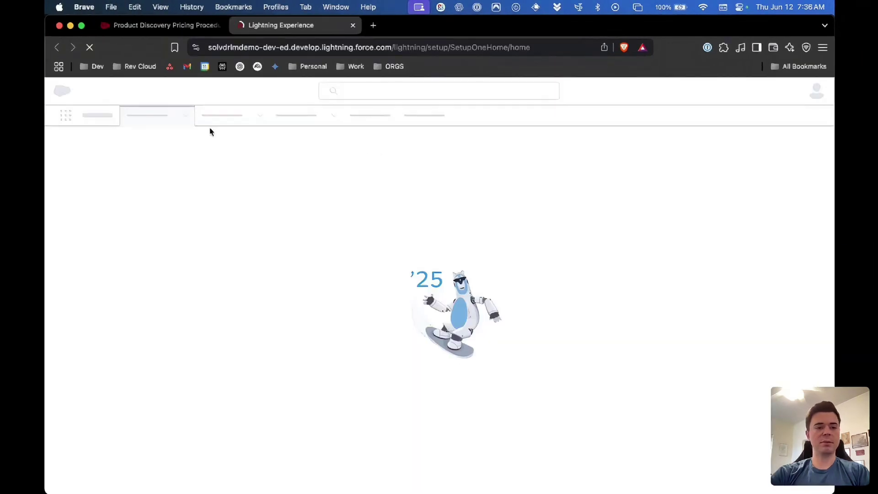
{"action": "left_click", "coordinate": [102, 147]}
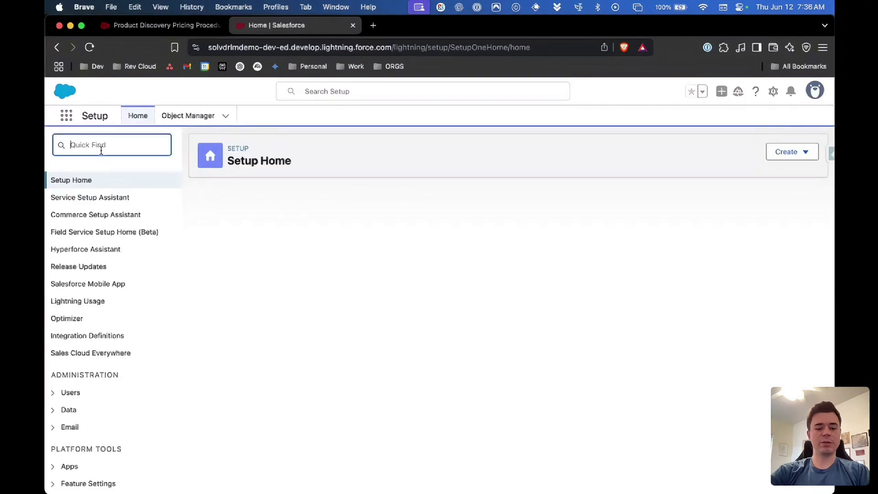
{"action": "type", "text": "s"}
{"action": "key", "text": "BackSpace"}
{"action": "type", "text": "conted"}
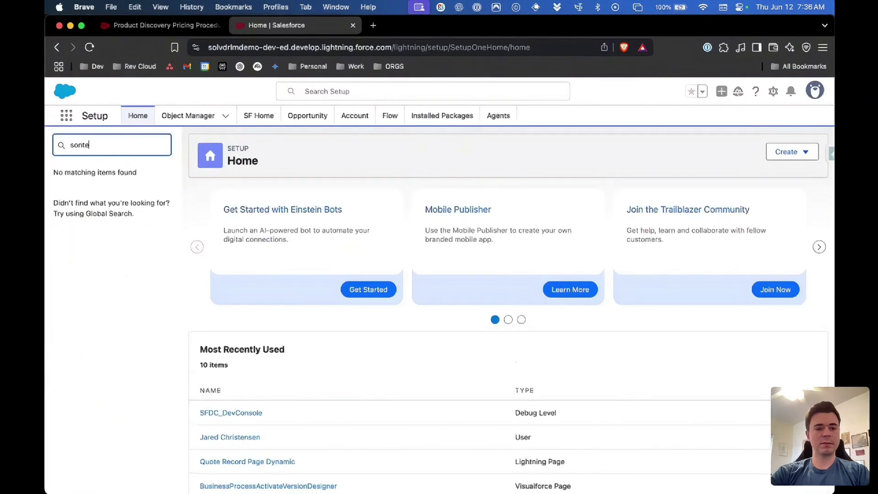
{"action": "key", "text": "BackSpace"}
{"action": "key", "text": "BackSpace"}
{"action": "key", "text": "BackSpace"}
{"action": "key", "text": "BackSpace"}
{"action": "key", "text": "BackSpace"}
{"action": "key", "text": "BackSpace"}
{"action": "type", "text": "contex"}
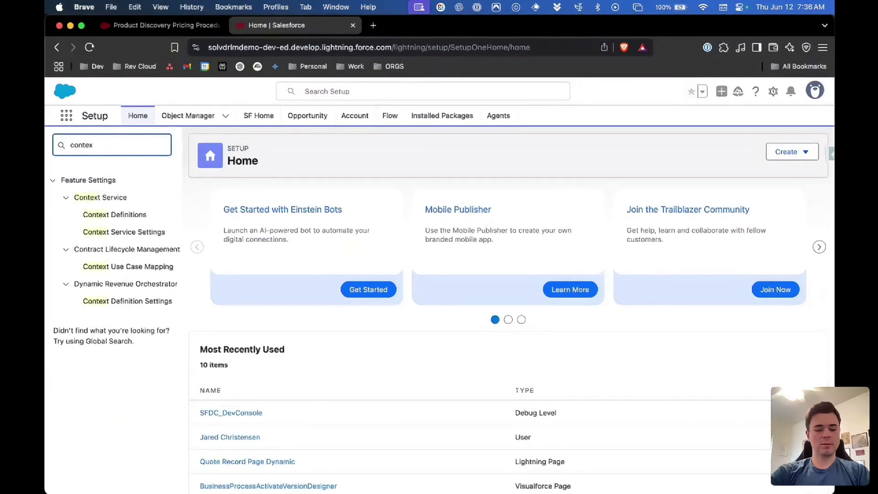
{"action": "left_click", "coordinate": [120, 216]}
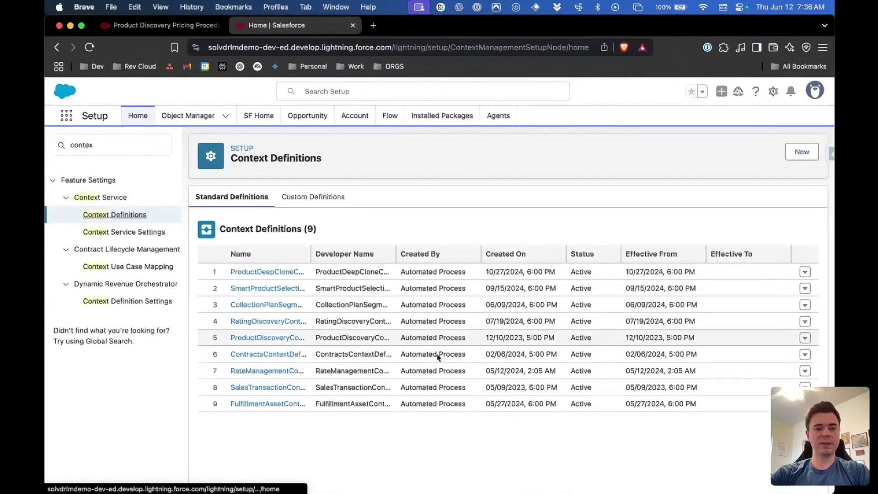
{"action": "scroll", "coordinate": [344, 233], "scroll_direction": "down", "scroll_amount": 1}
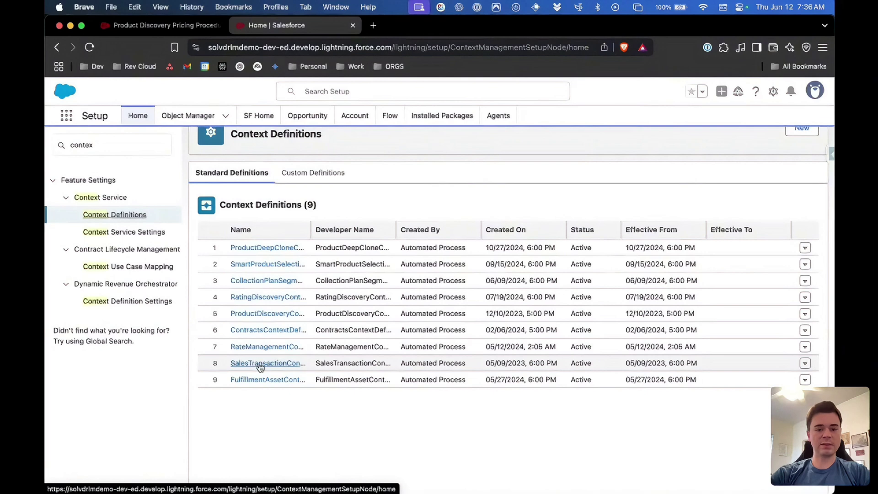
{"action": "left_click", "coordinate": [805, 363]}
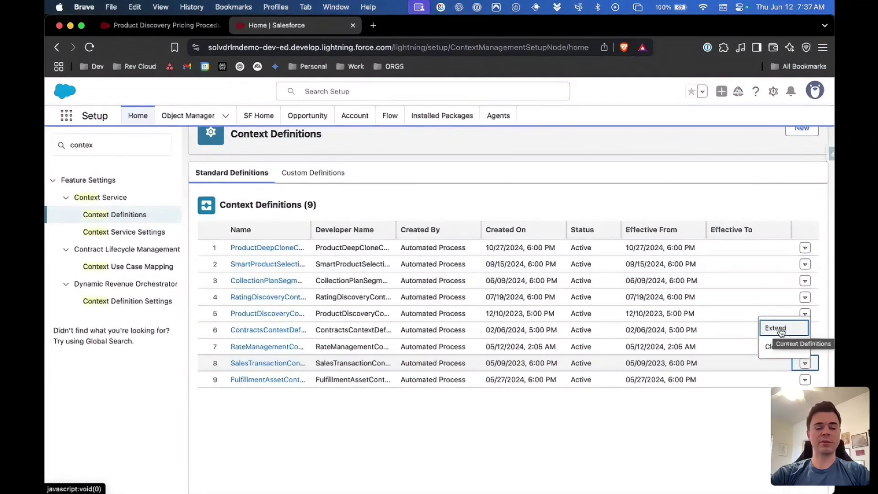
Step: Open Mar14SalesTransactionCD from the Custom Definitions tab and start editing it
{"action": "left_click", "coordinate": [320, 173]}
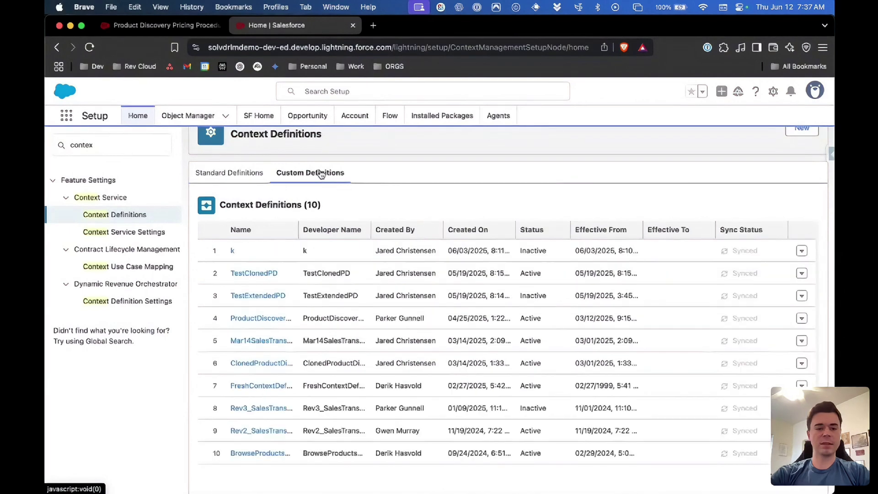
{"action": "left_click", "coordinate": [260, 341]}
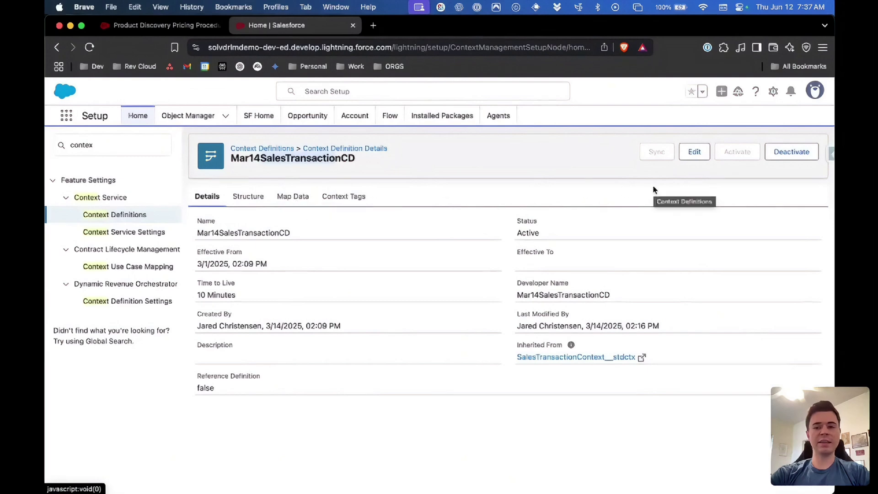
{"action": "left_click", "coordinate": [695, 154]}
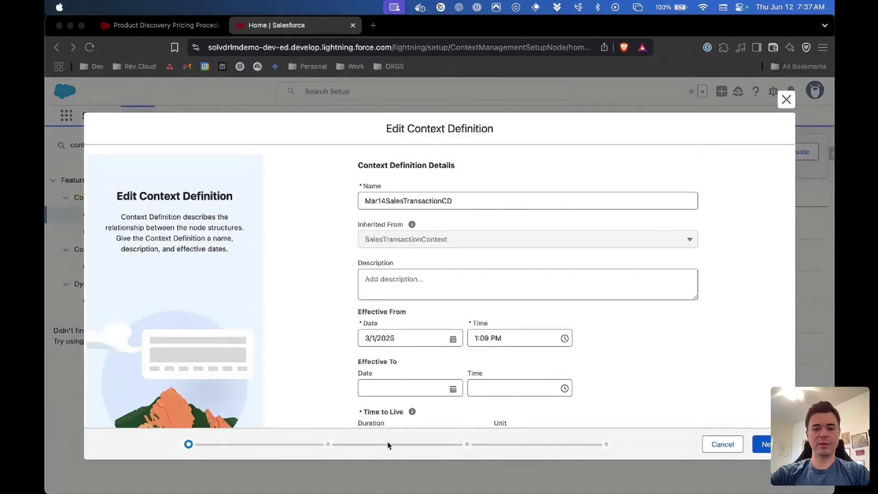
Step: Move past the Details and Edit Structure steps to the Contract node's attributes
{"action": "scroll", "coordinate": [416, 365], "scroll_direction": "down", "scroll_amount": 2}
{"action": "left_click", "coordinate": [764, 442]}
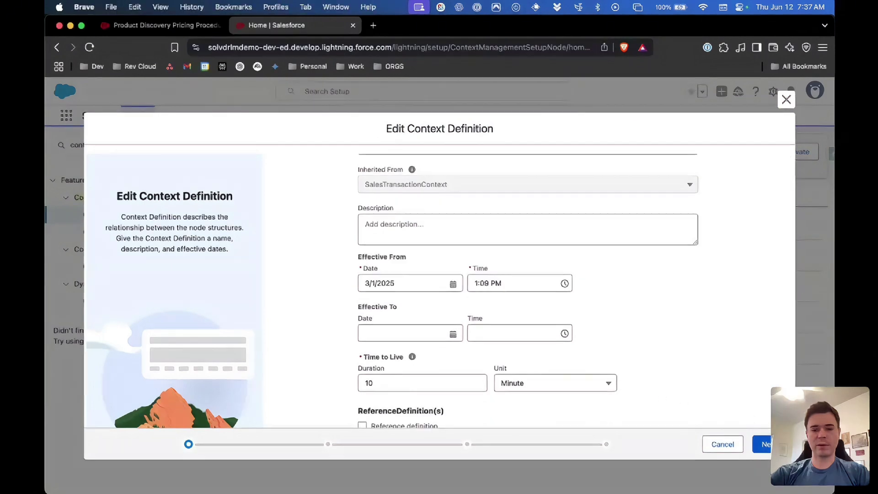
{"action": "left_click", "coordinate": [762, 443]}
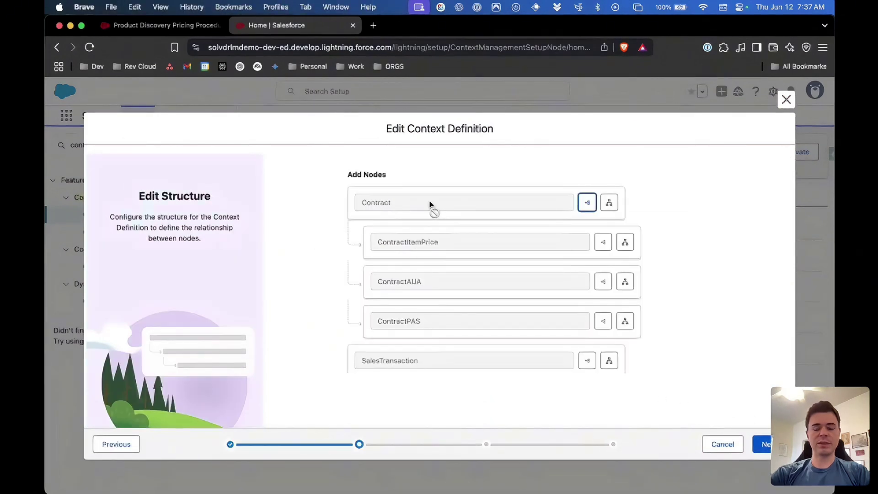
{"action": "scroll", "coordinate": [377, 267], "scroll_direction": "down", "scroll_amount": 8}
{"action": "scroll", "coordinate": [372, 266], "scroll_direction": "up", "scroll_amount": 10}
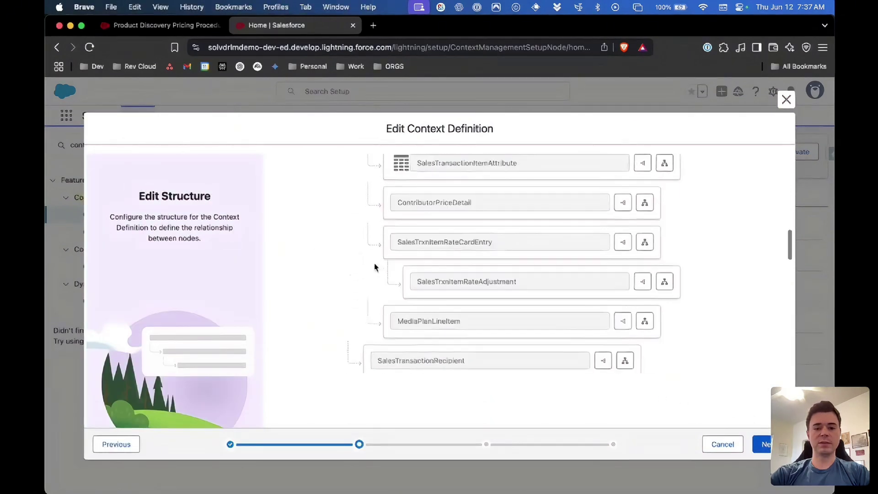
{"action": "scroll", "coordinate": [372, 268], "scroll_direction": "down", "scroll_amount": 4}
{"action": "scroll", "coordinate": [393, 229], "scroll_direction": "down", "scroll_amount": 6}
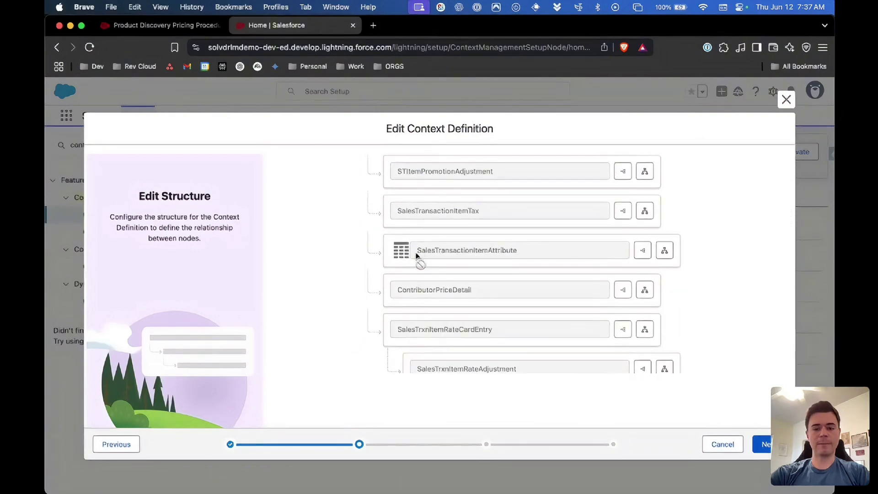
{"action": "scroll", "coordinate": [416, 254], "scroll_direction": "up", "scroll_amount": 6}
{"action": "scroll", "coordinate": [412, 278], "scroll_direction": "up", "scroll_amount": 2}
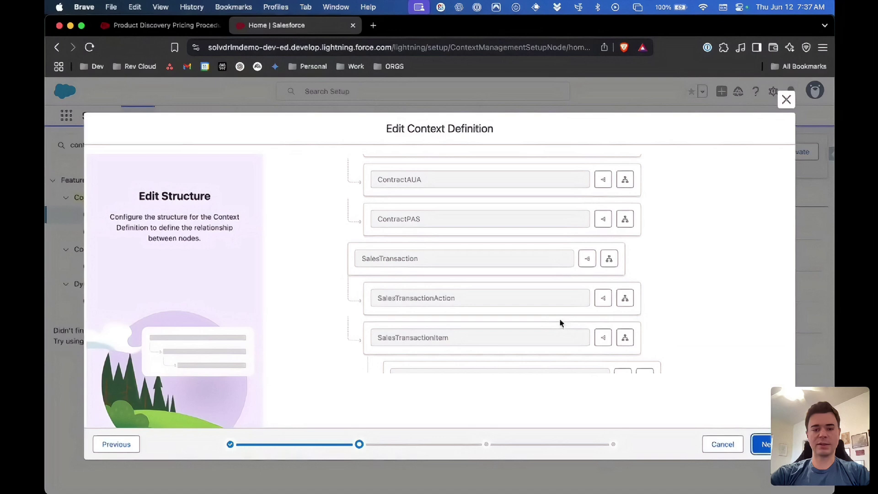
{"action": "key", "text": "Return"}
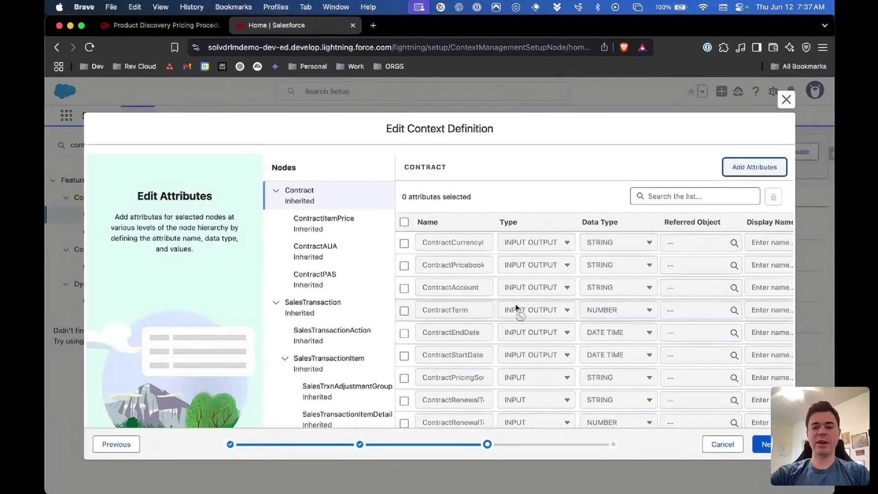
Step: Review the SalesTransaction node's attributes, then continue to the Edit Attribute Tags step
{"action": "scroll", "coordinate": [359, 311], "scroll_direction": "down", "scroll_amount": 2}
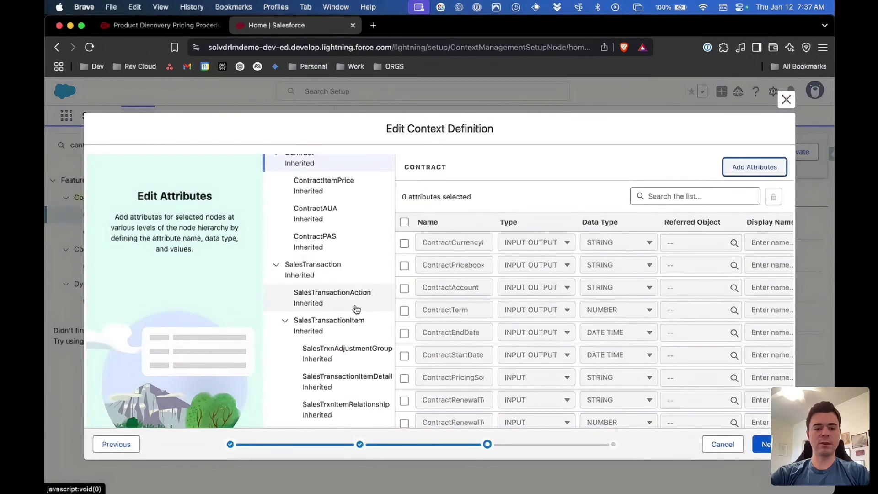
{"action": "scroll", "coordinate": [339, 306], "scroll_direction": "down", "scroll_amount": 1}
{"action": "left_click", "coordinate": [302, 256]}
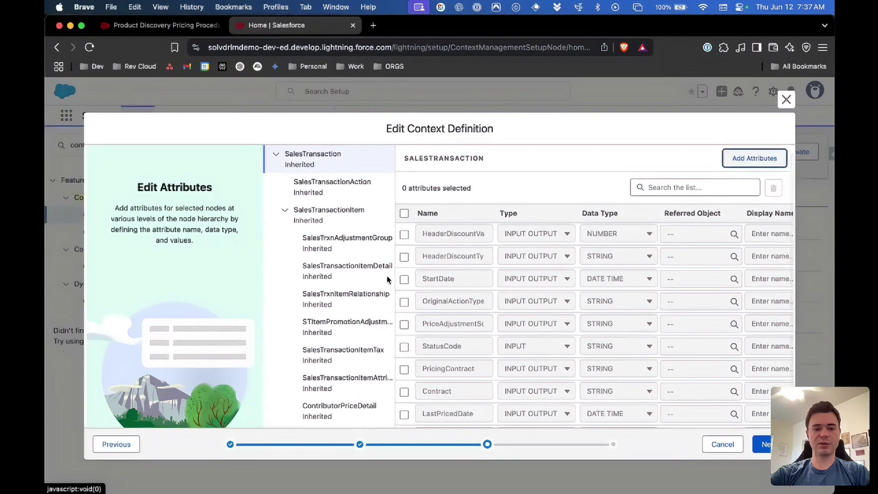
{"action": "scroll", "coordinate": [467, 274], "scroll_direction": "down", "scroll_amount": 10}
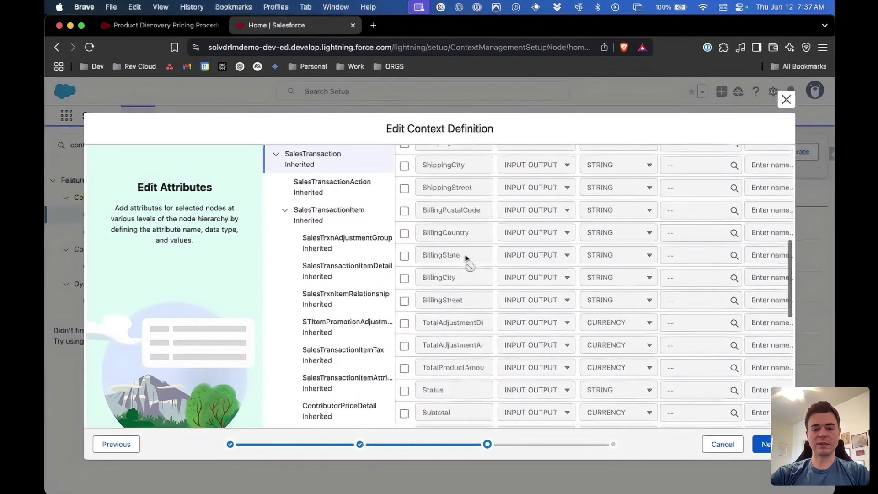
{"action": "scroll", "coordinate": [466, 274], "scroll_direction": "down", "scroll_amount": 10}
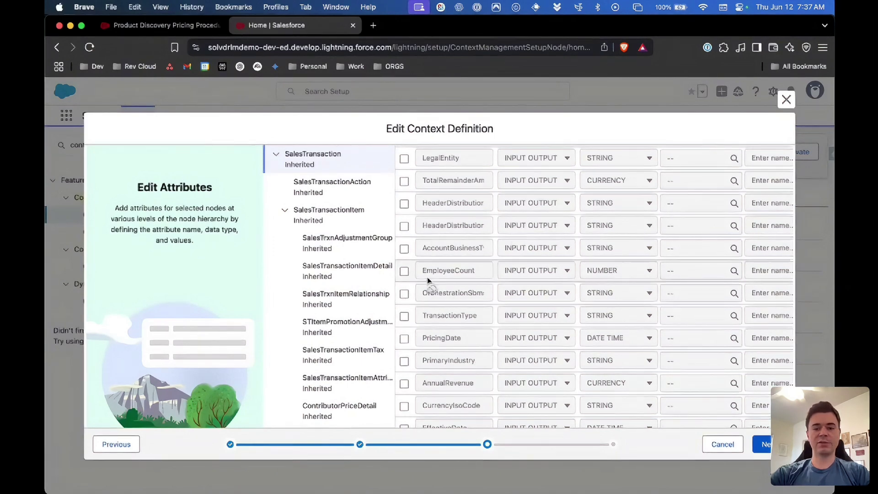
{"action": "scroll", "coordinate": [427, 281], "scroll_direction": "up", "scroll_amount": 5}
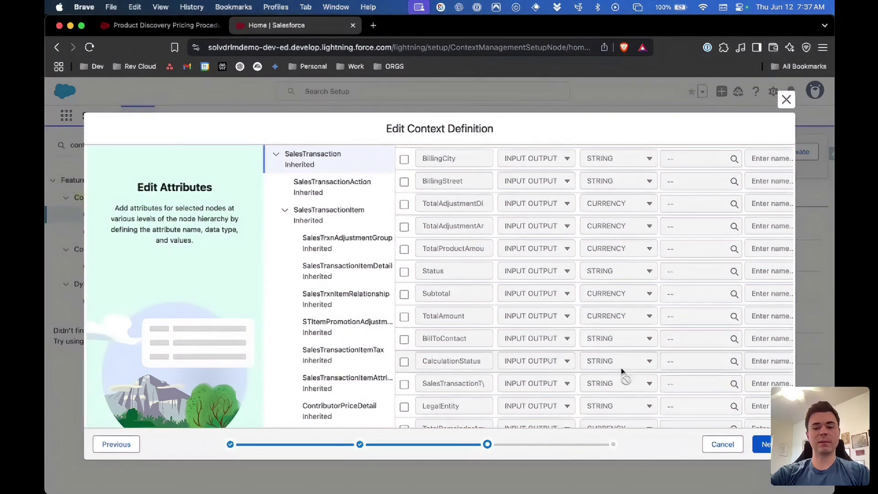
{"action": "left_click", "coordinate": [763, 445]}
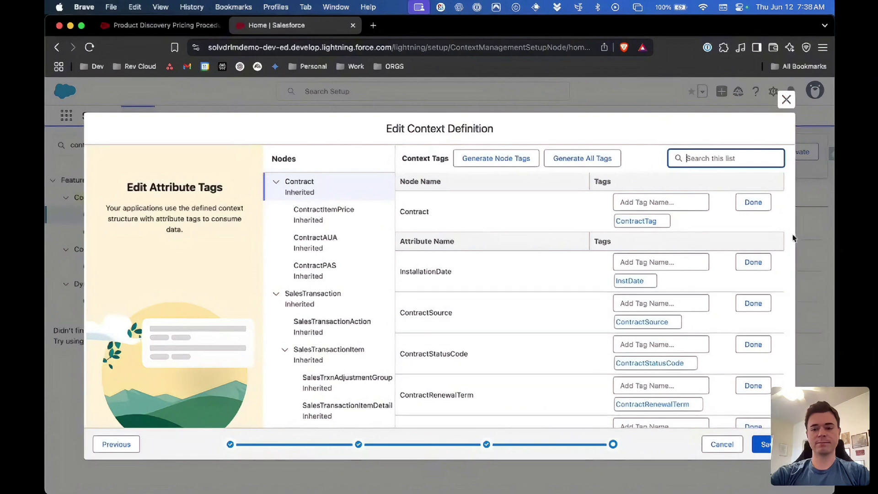
Step: Close the Edit Context Definition modal and show the Map Data tab's 12 mappings
{"action": "left_click", "coordinate": [787, 100]}
{"action": "left_click", "coordinate": [293, 196]}
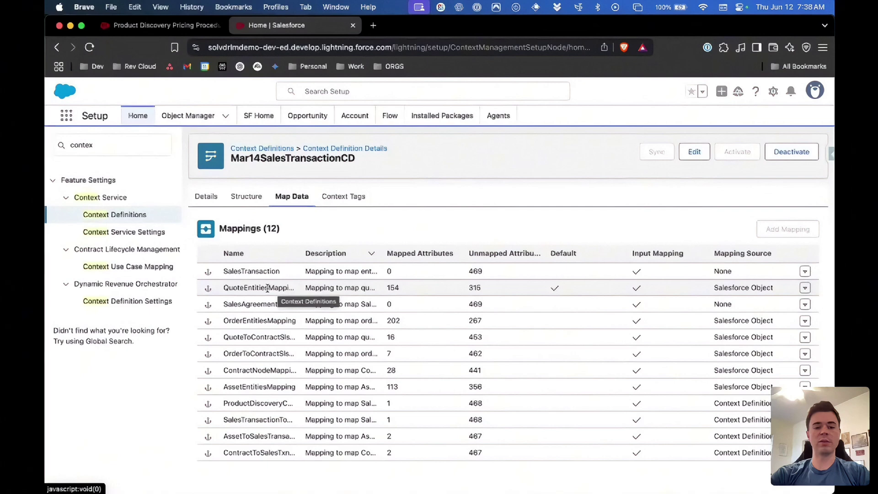
Step: Edit QuoteEntitiesMapping and open its Map view of node-to-field links
{"action": "left_click", "coordinate": [806, 291]}
{"action": "left_click", "coordinate": [785, 305]}
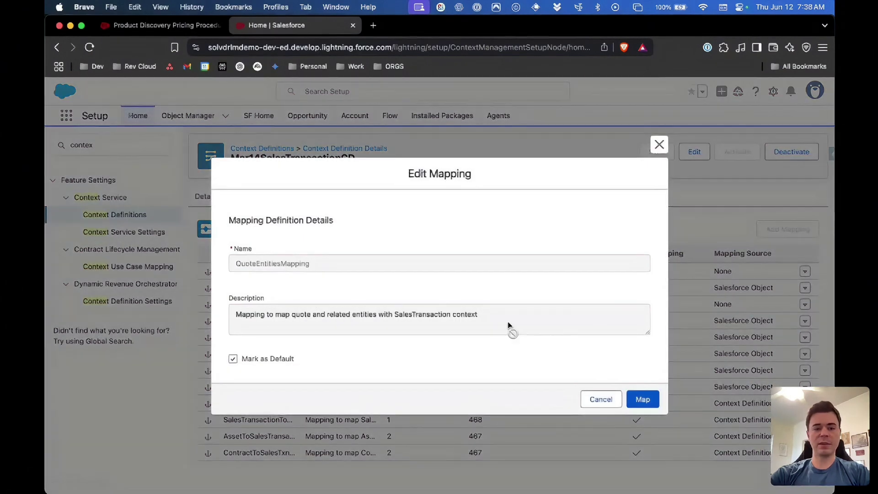
{"action": "left_click", "coordinate": [642, 401]}
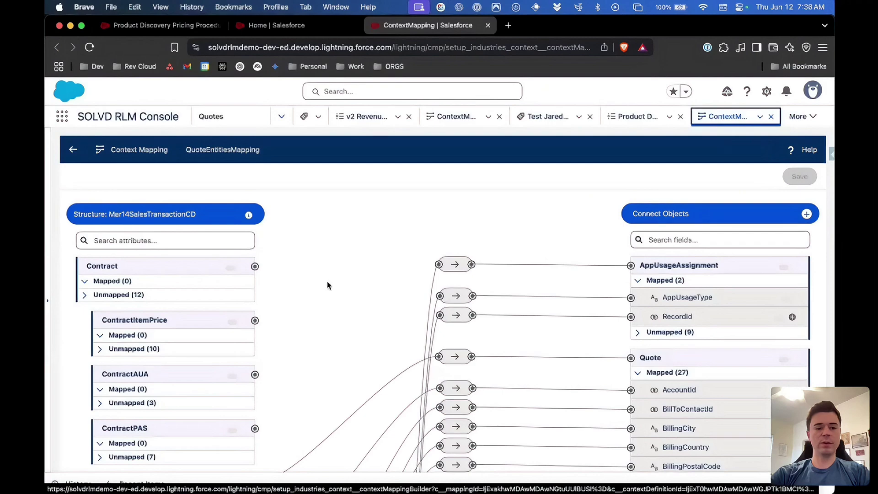
Step: Collapse SalesTransaction's Mapped (27) section, expand Unmapped (22), and select QuoteAccount
{"action": "scroll", "coordinate": [328, 285], "scroll_direction": "down", "scroll_amount": 5}
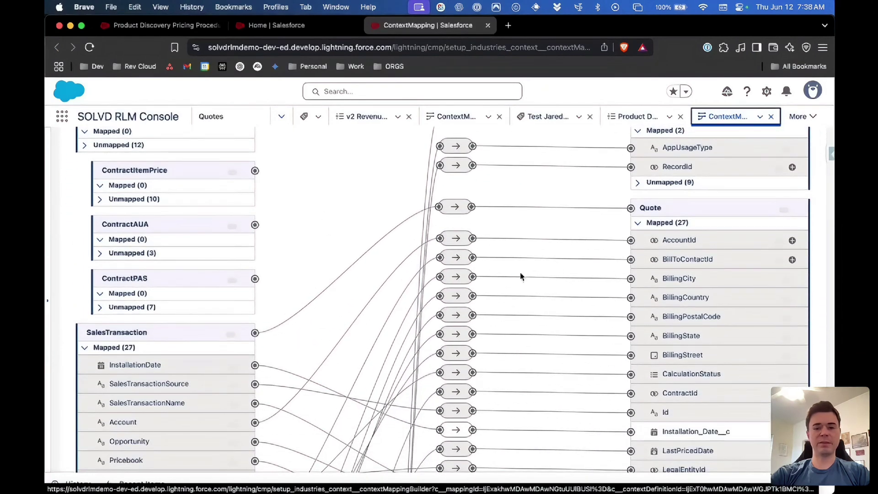
{"action": "scroll", "coordinate": [520, 276], "scroll_direction": "up", "scroll_amount": 2}
{"action": "scroll", "coordinate": [132, 284], "scroll_direction": "down", "scroll_amount": 2}
{"action": "scroll", "coordinate": [124, 163], "scroll_direction": "up", "scroll_amount": 5}
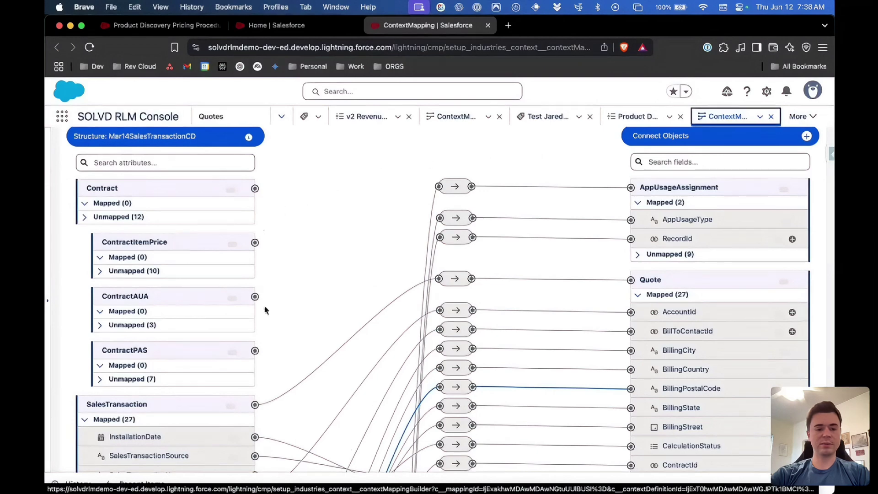
{"action": "scroll", "coordinate": [118, 384], "scroll_direction": "down", "scroll_amount": 5}
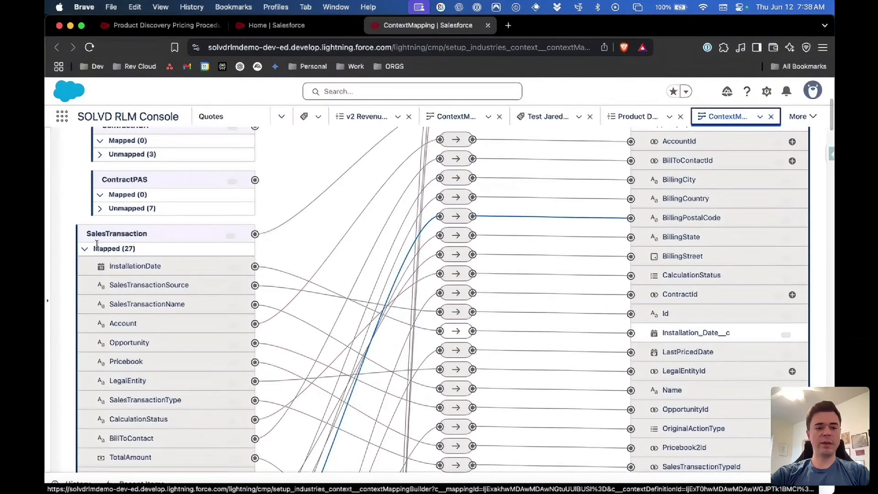
{"action": "scroll", "coordinate": [96, 249], "scroll_direction": "up", "scroll_amount": 5}
{"action": "scroll", "coordinate": [258, 208], "scroll_direction": "up", "scroll_amount": 1}
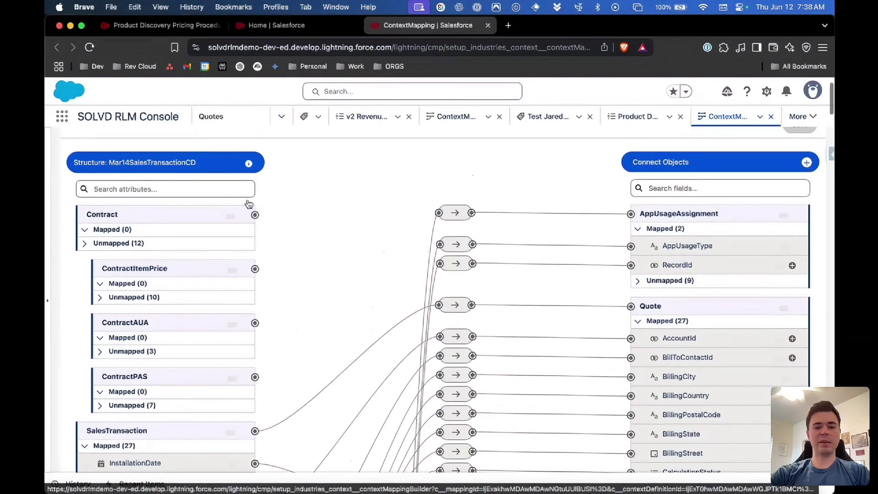
{"action": "scroll", "coordinate": [315, 222], "scroll_direction": "down", "scroll_amount": 8}
{"action": "scroll", "coordinate": [315, 223], "scroll_direction": "up", "scroll_amount": 2}
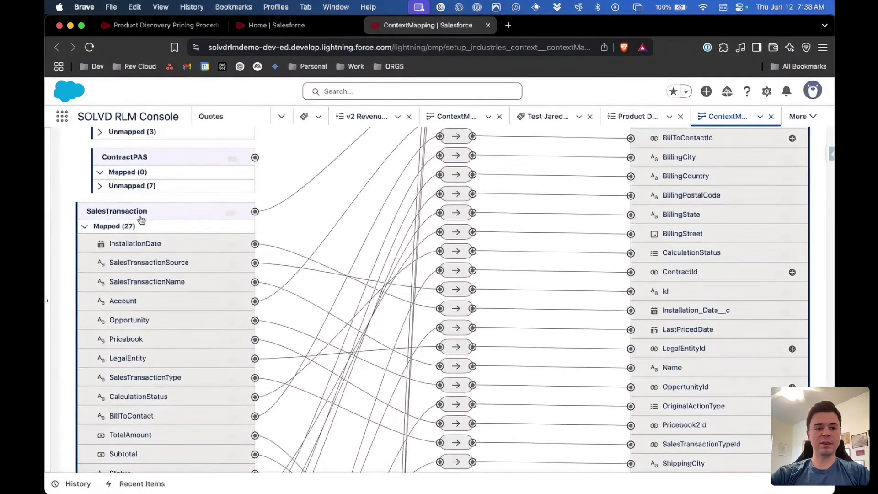
{"action": "left_click", "coordinate": [85, 227]}
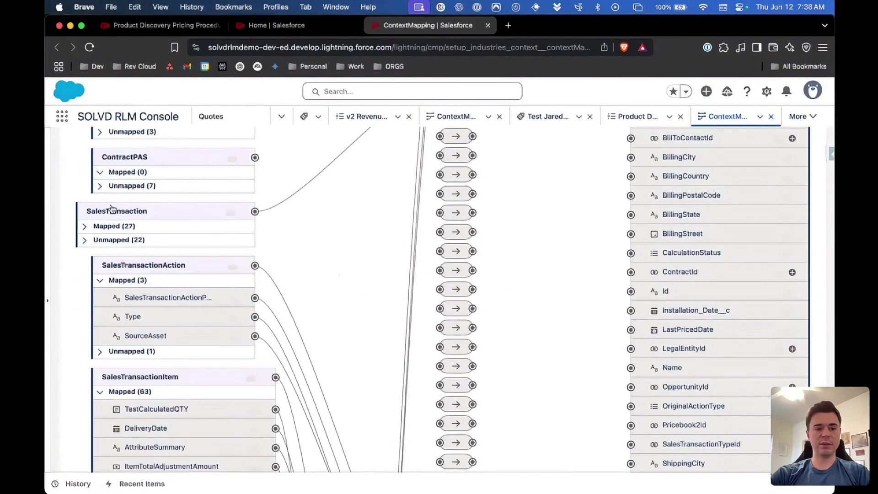
{"action": "left_click", "coordinate": [85, 240]}
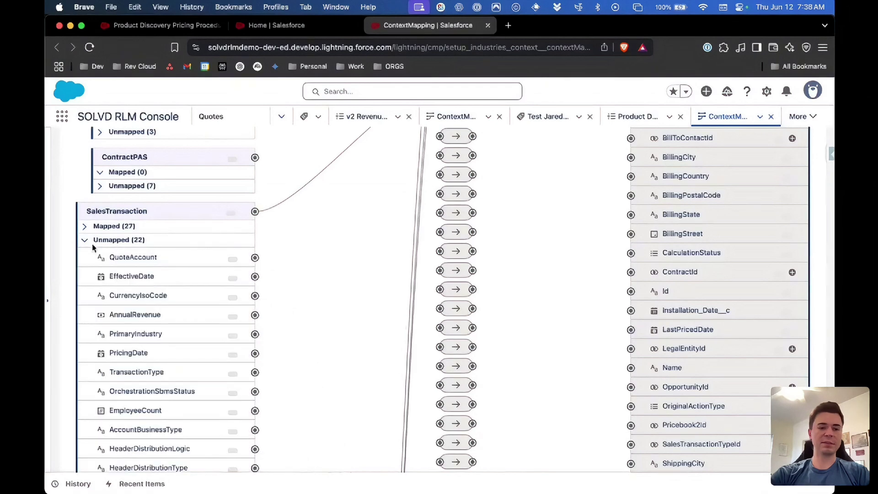
{"action": "left_click", "coordinate": [136, 258]}
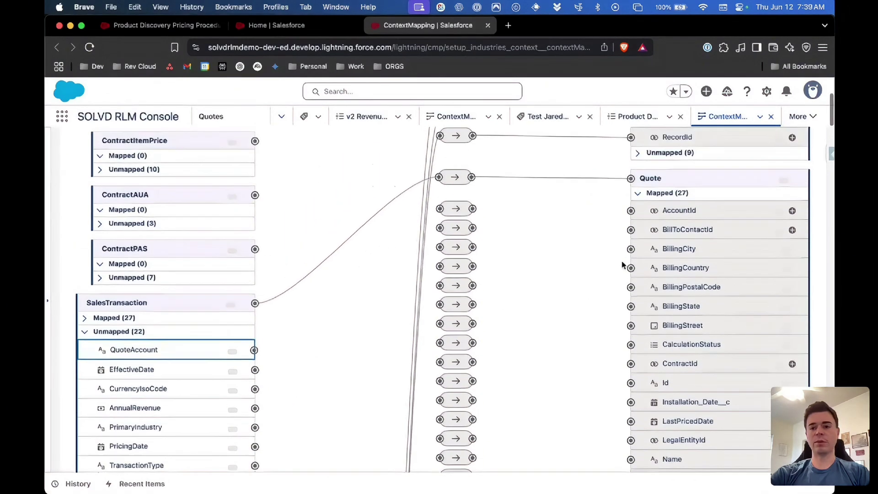
{"action": "scroll", "coordinate": [622, 266], "scroll_direction": "up", "scroll_amount": 3}
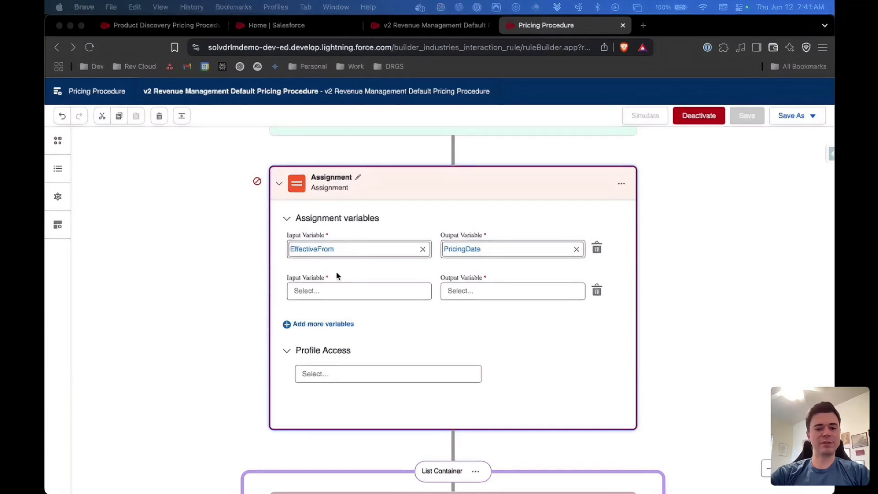
Step: Browse 'date' context attributes for the second assignment input variable, then return to Setup's mappings
{"action": "left_click", "coordinate": [323, 292]}
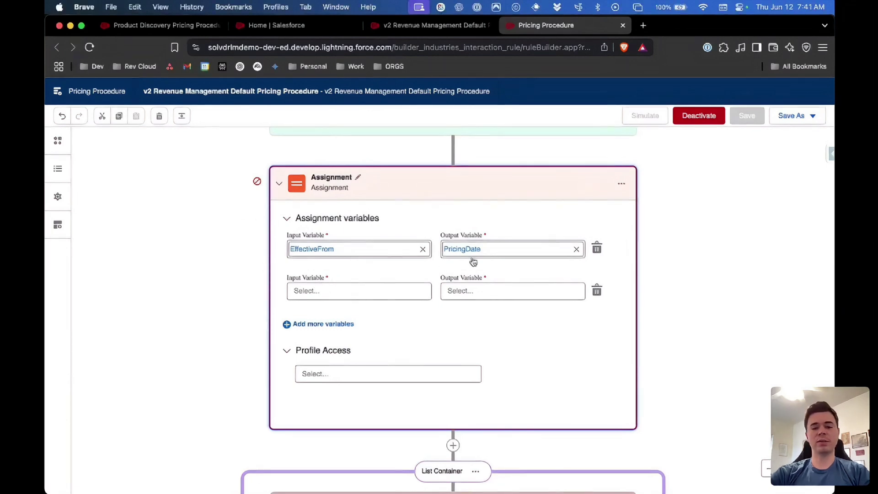
{"action": "left_click", "coordinate": [394, 289]}
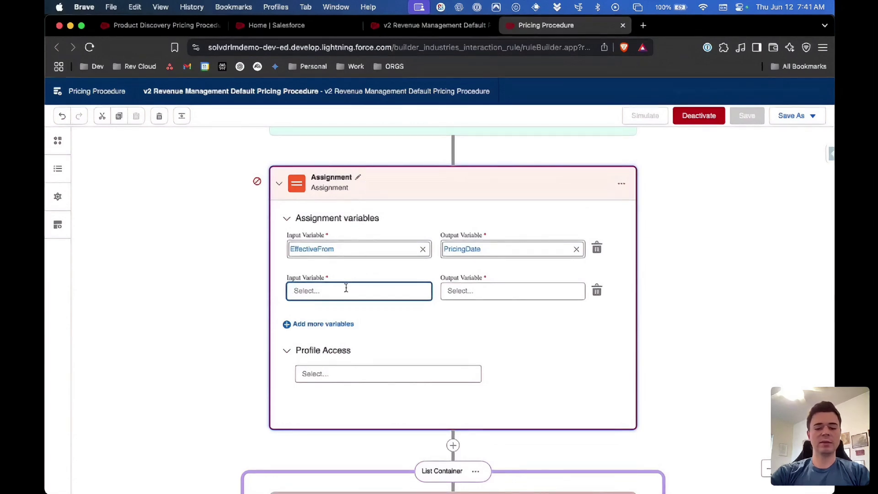
{"action": "type", "text": "date"}
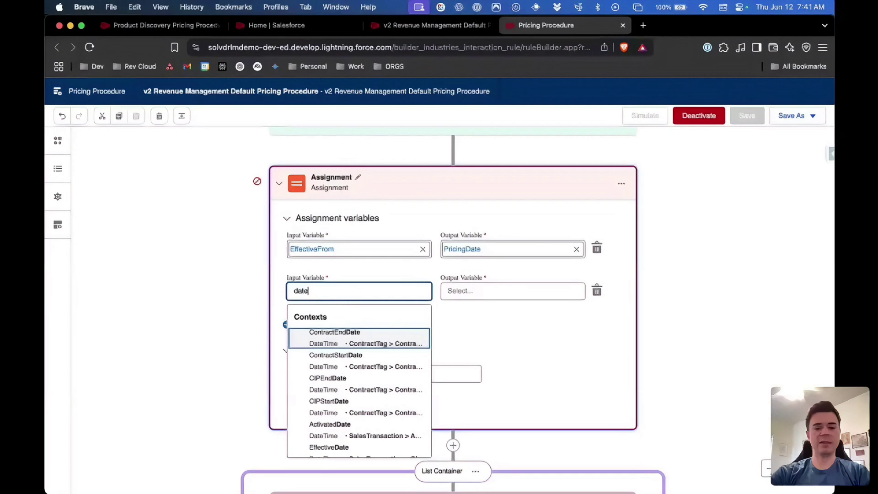
{"action": "scroll", "coordinate": [360, 384], "scroll_direction": "down", "scroll_amount": 2}
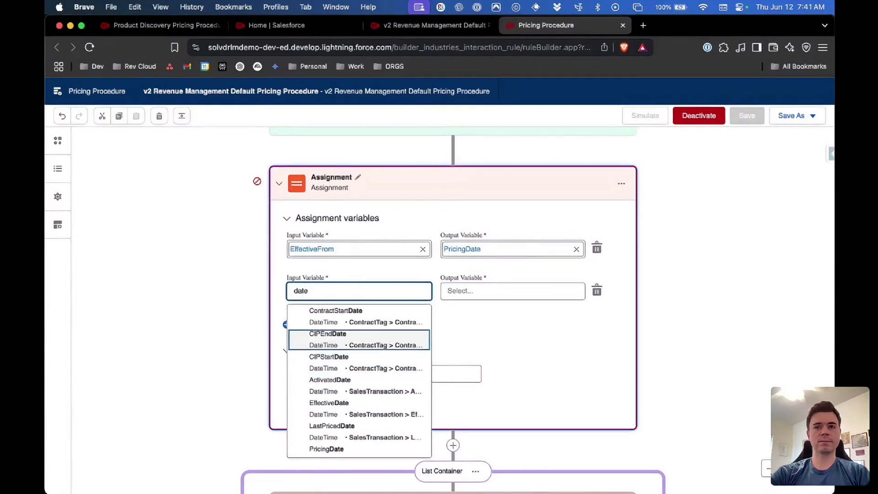
{"action": "key", "text": "super+Tab"}
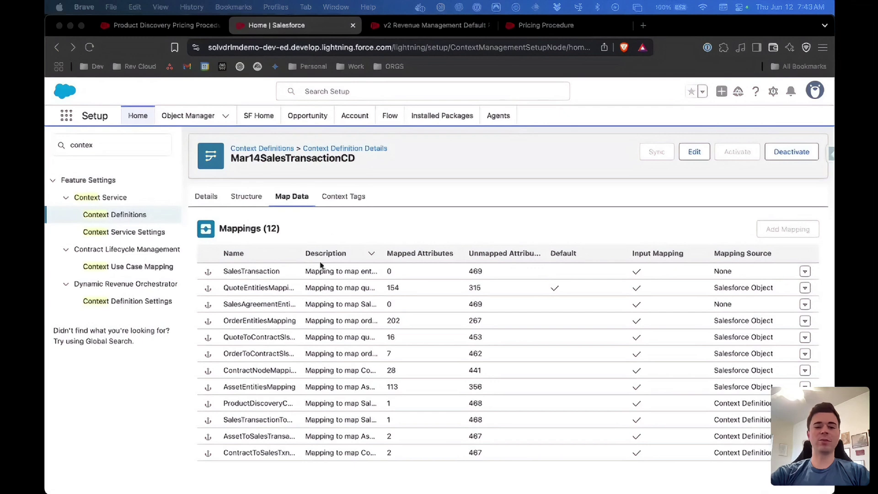
{"action": "left_click", "coordinate": [351, 245]}
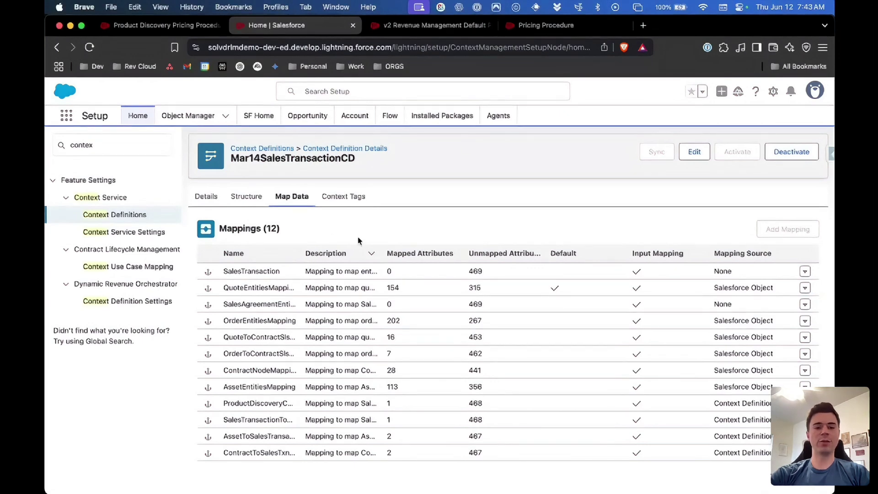